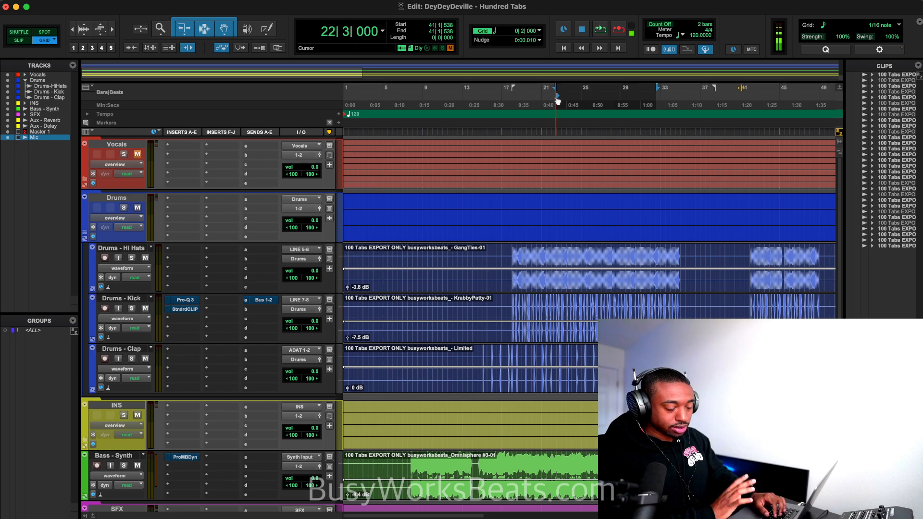
Listen to the mix and examine the Pro Multiband Dynamics settings on the Bass - Synth track.
key("space")
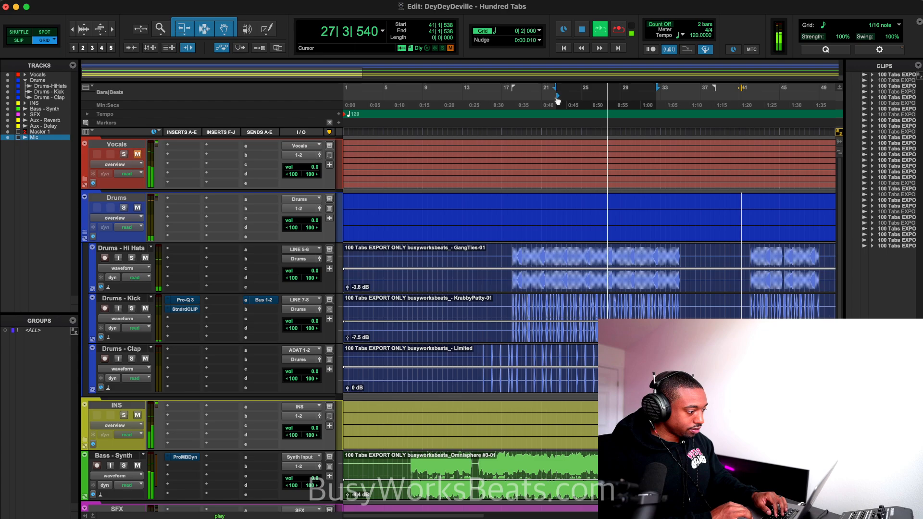
key("space")
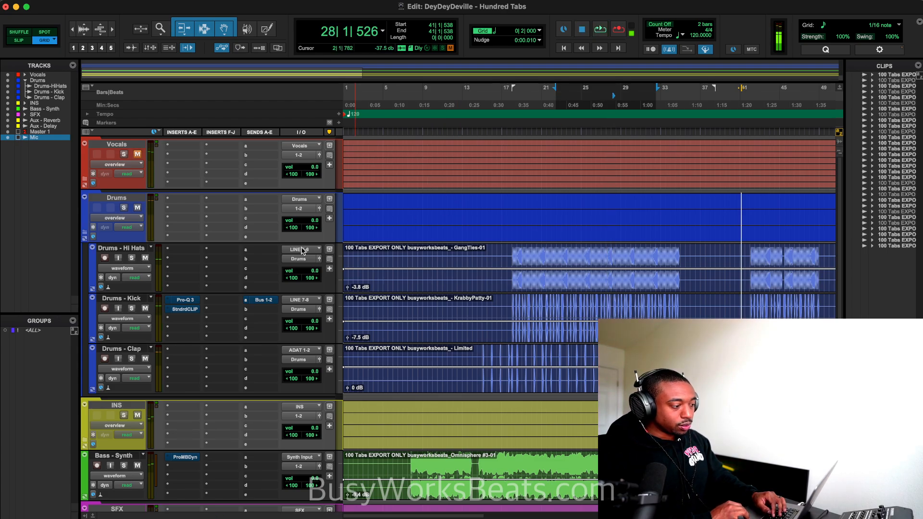
scroll(276, 301, "down", 3)
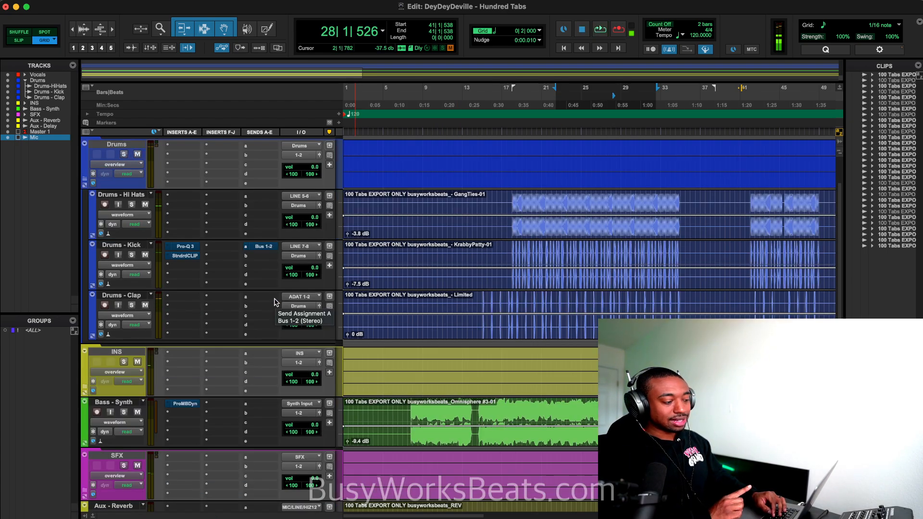
left_click(183, 404)
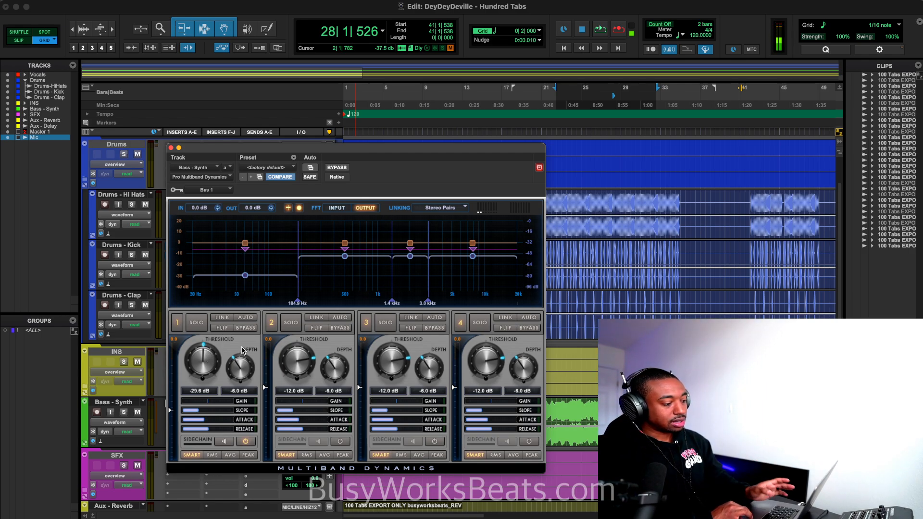
left_click(171, 148)
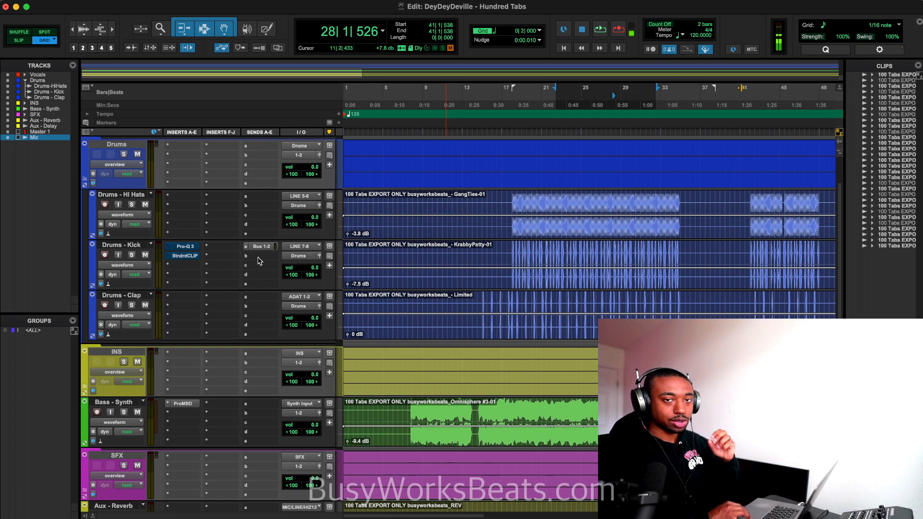
Show the bus choices for a second send on the Drums - Kick track.
left_click(258, 261)
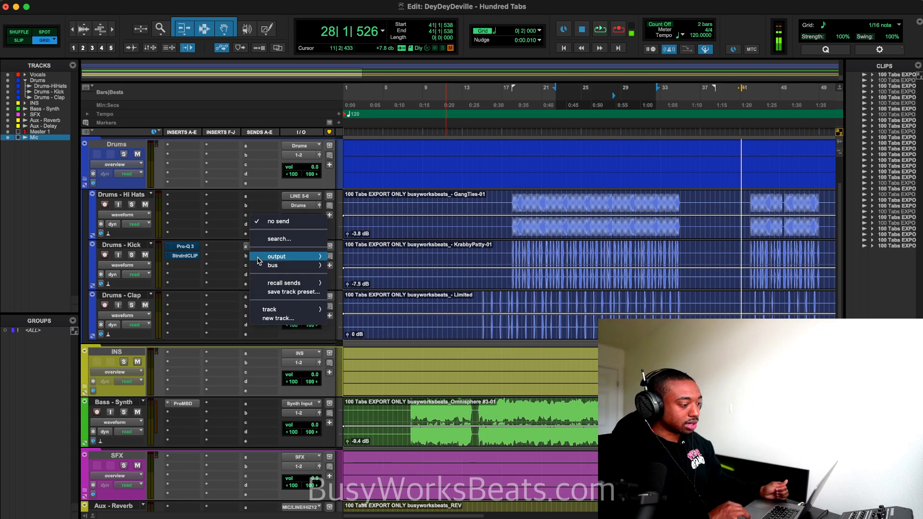
mouse_move(269, 267)
mouse_move(365, 268)
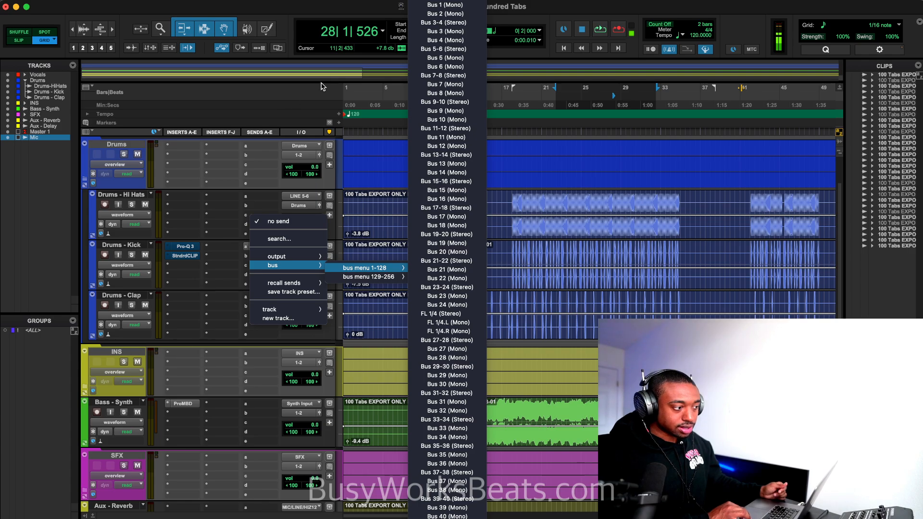
left_click(447, 5)
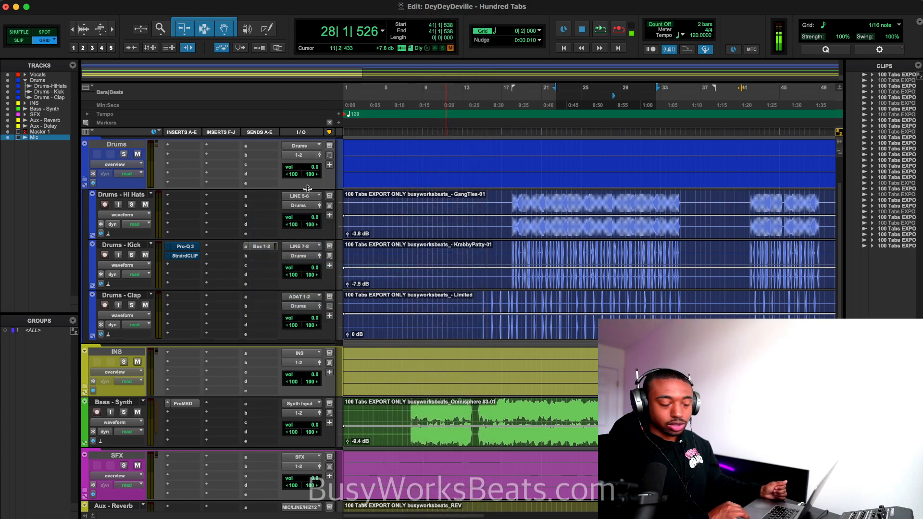
Set the Bus 1-2 send level on the Drums - Kick track to 0.0 dB.
left_click(262, 247)
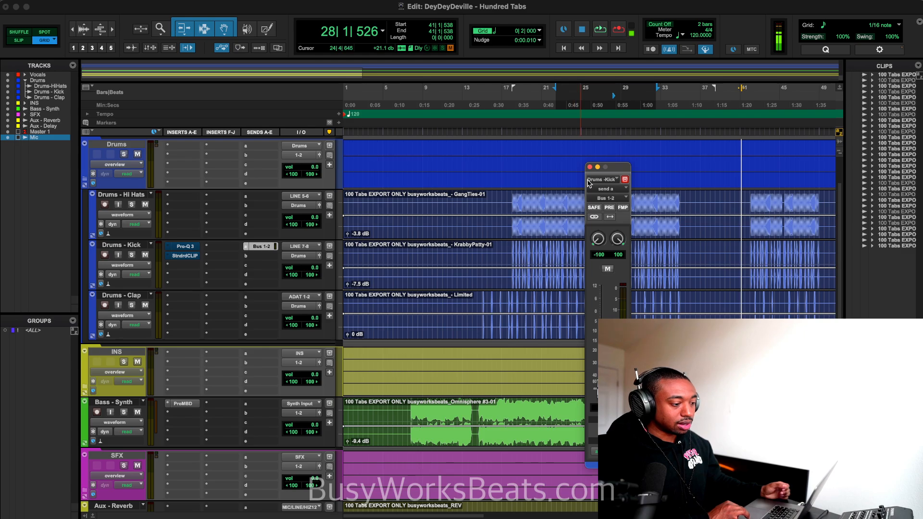
left_click_drag(613, 168, 546, 123)
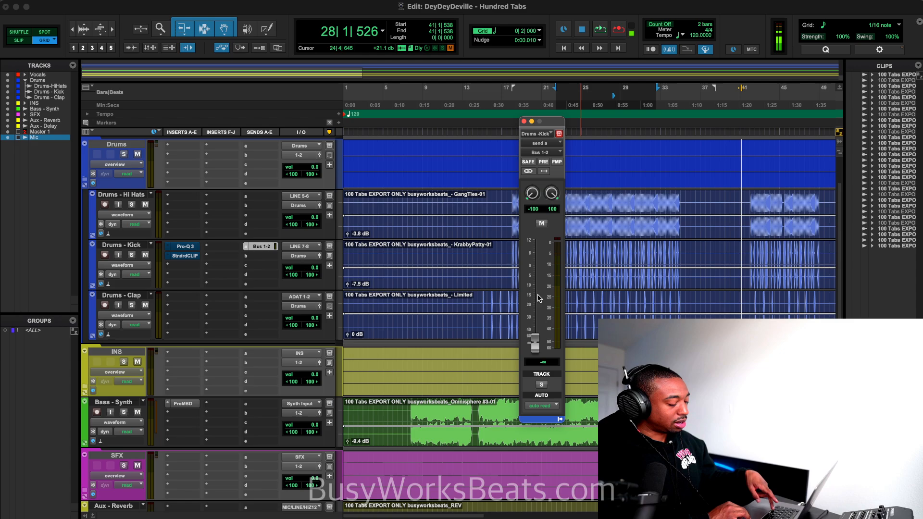
left_click(535, 339, "alt")
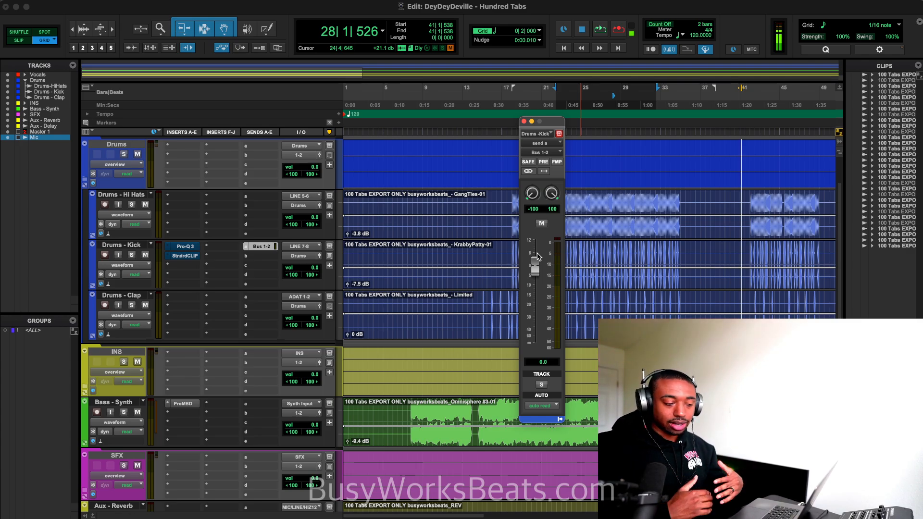
left_click(523, 121)
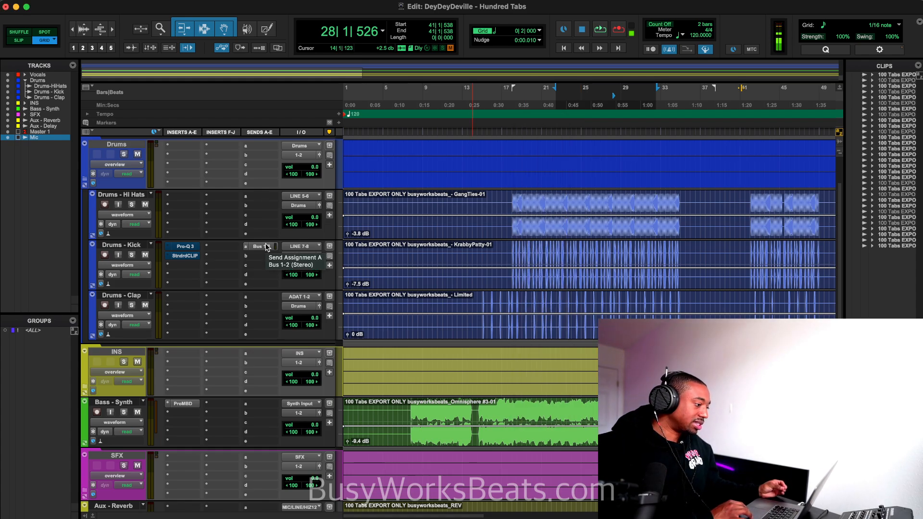
Use Bus 1 as the key input of Pro Multiband Dynamics on the Bass - Synth track.
left_click(183, 404)
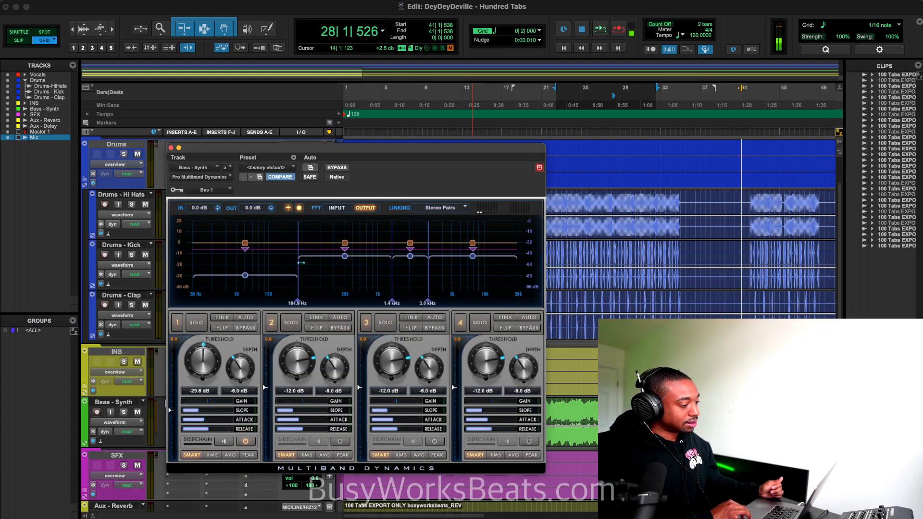
left_click(205, 190)
left_click(412, 180)
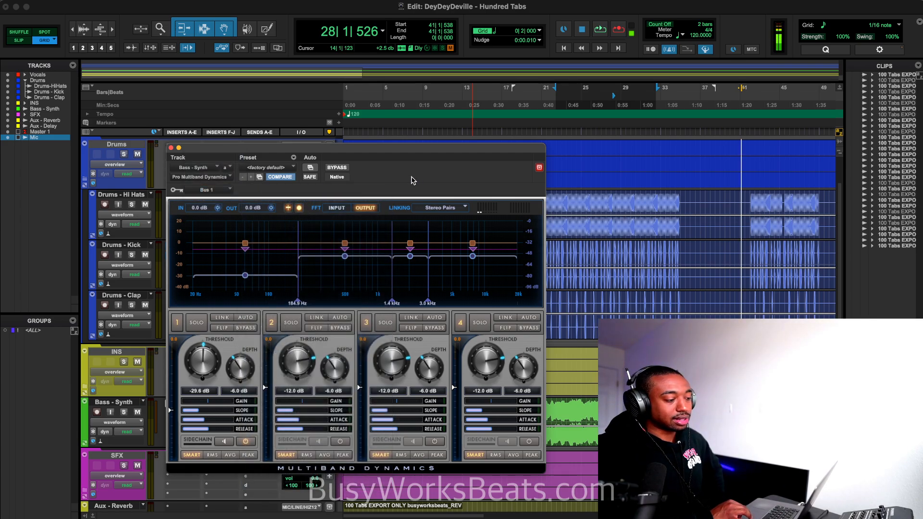
left_click(219, 190)
mouse_move(276, 202)
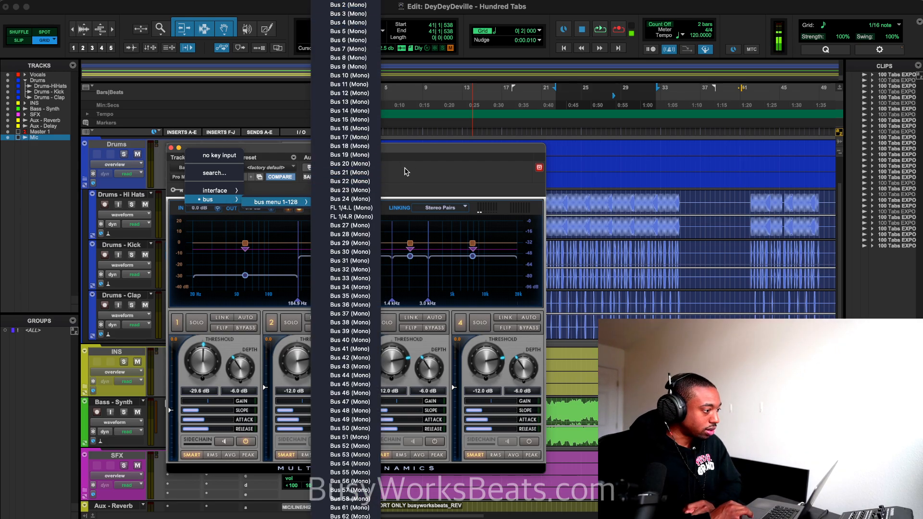
left_click(356, 5)
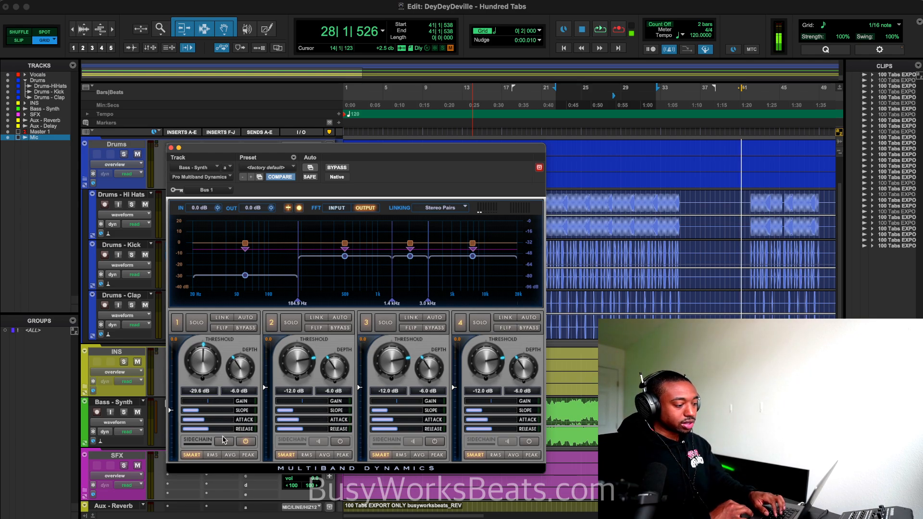
Monitor band 1's sidechain signal in the Bass - Synth multiband dynamics during playback.
left_click_drag(243, 152, 385, 152)
key("space")
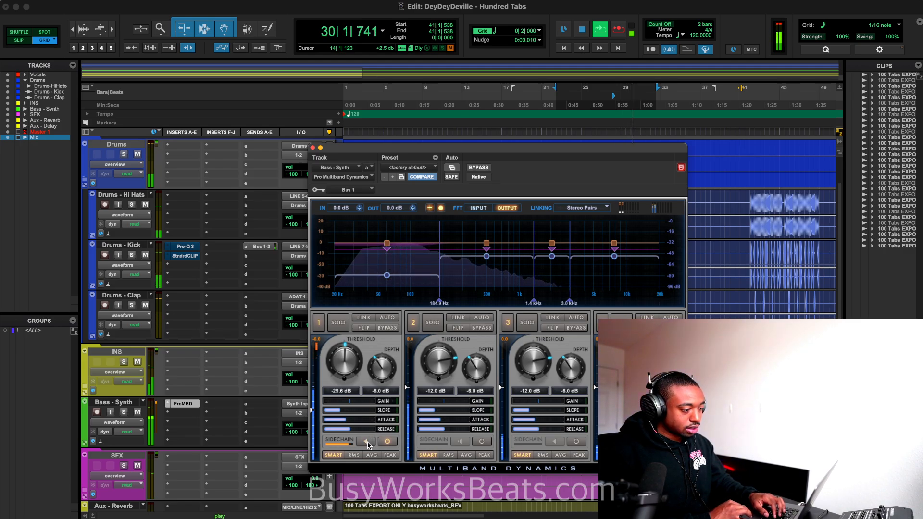
key("space")
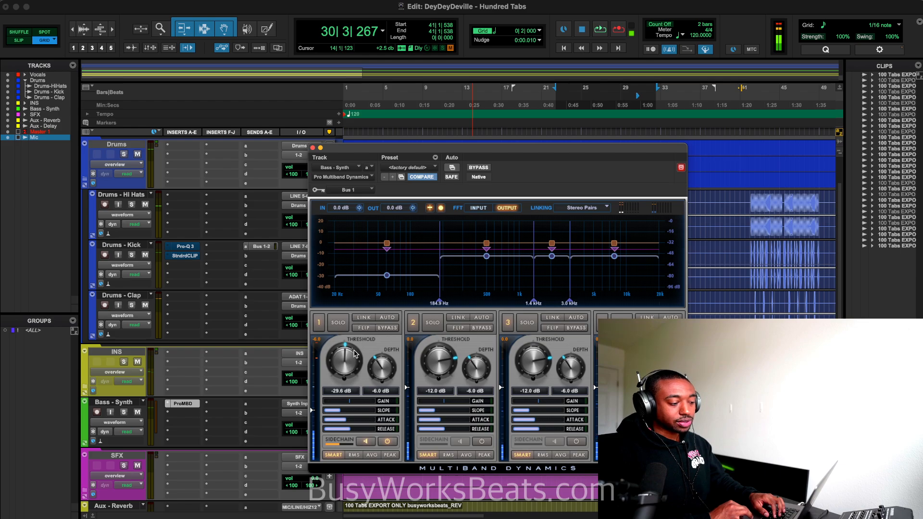
left_click_drag(363, 147, 206, 113)
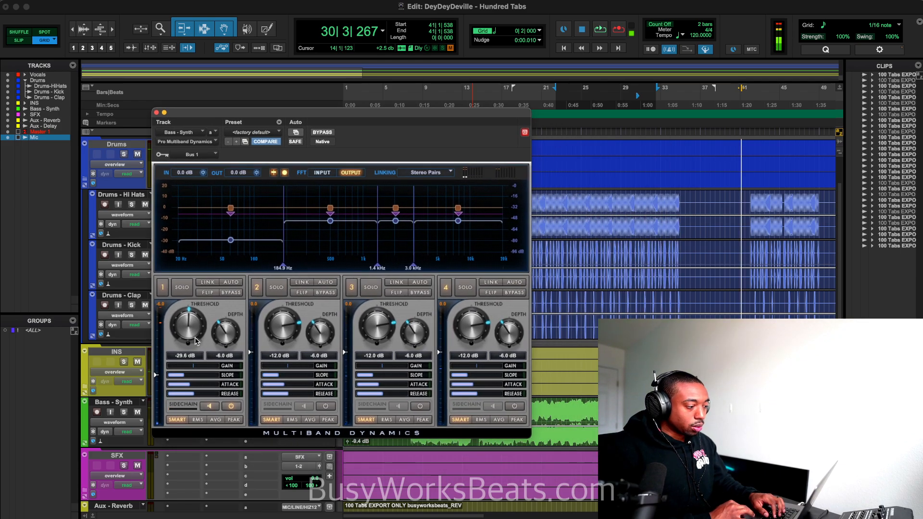
key("space")
left_click_drag(249, 112, 244, 103)
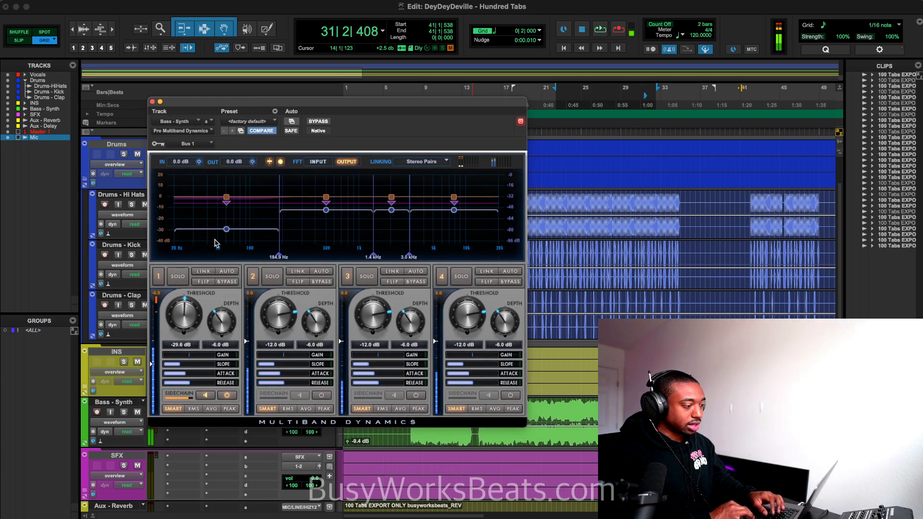
left_click(152, 101)
Examine the Pro-Q 3 EQ curve on the Drums - Kick track during playback to find the kick's main low frequency.
scroll(172, 236, "up", 2)
scroll(176, 240, "down", 5)
scroll(183, 288, "up", 5)
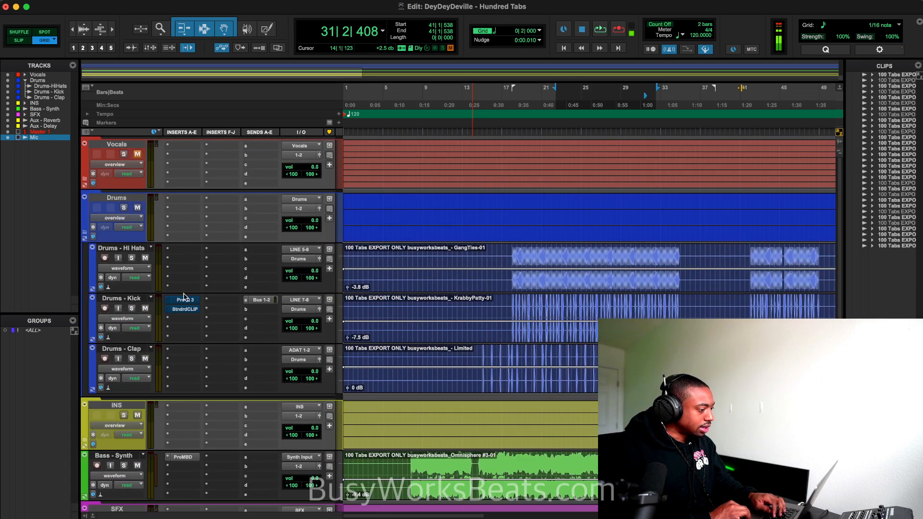
left_click(186, 300)
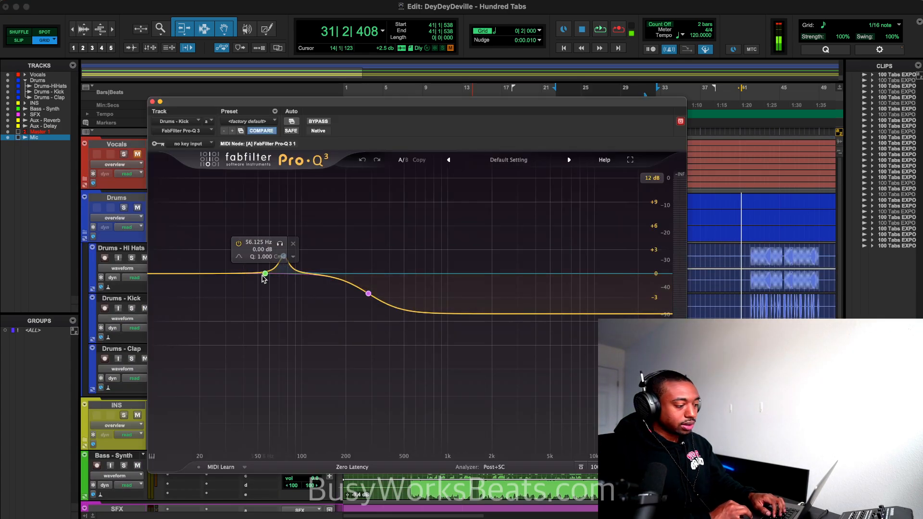
key("space")
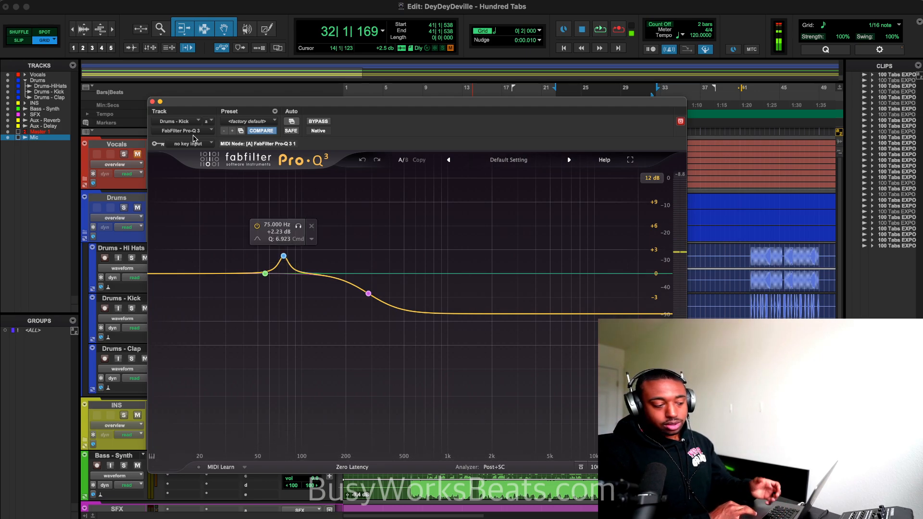
left_click(152, 102)
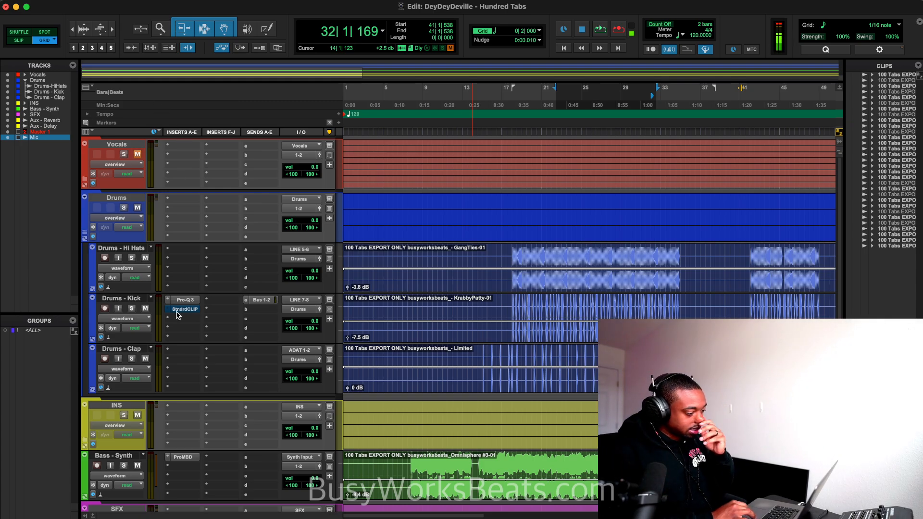
Turn off band 1's sidechain listening in the Bass - Synth multiband dynamics and set its crossover with band 2 to 365.8 Hz.
scroll(168, 414, "down", 2)
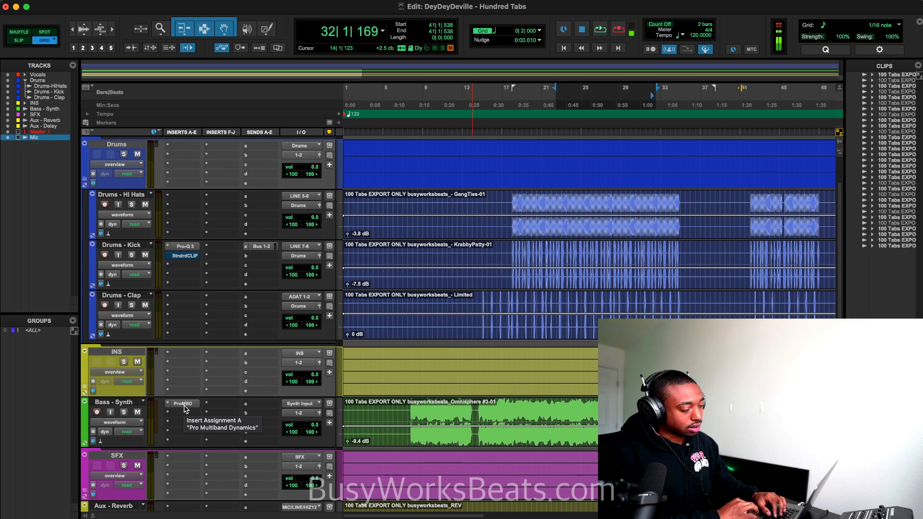
left_click(183, 404)
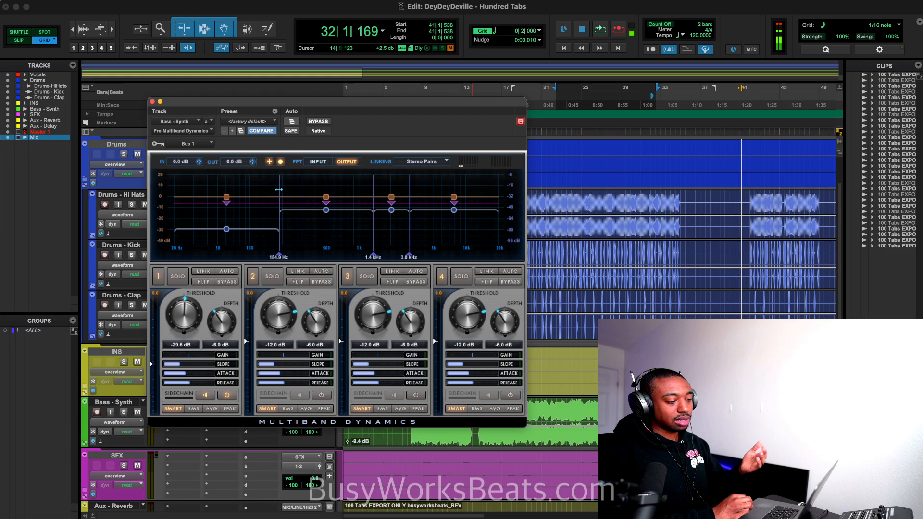
mouse_move(210, 366)
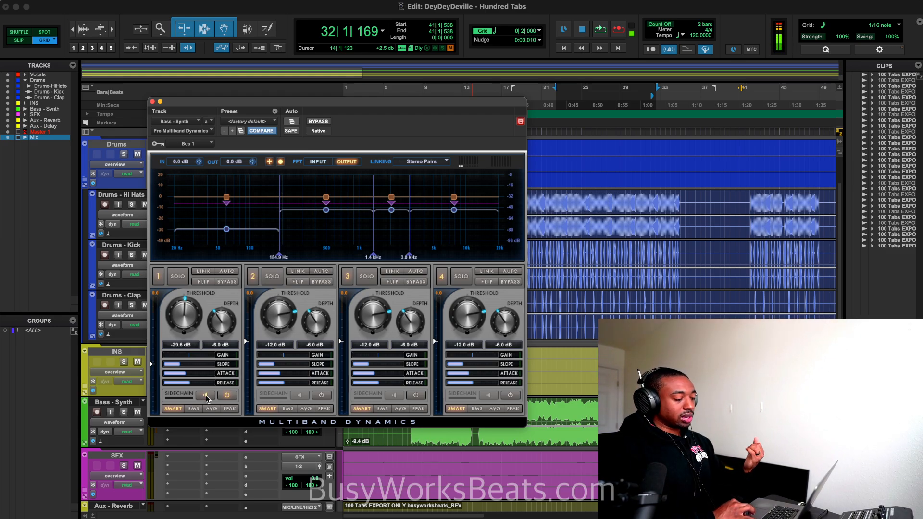
key("space")
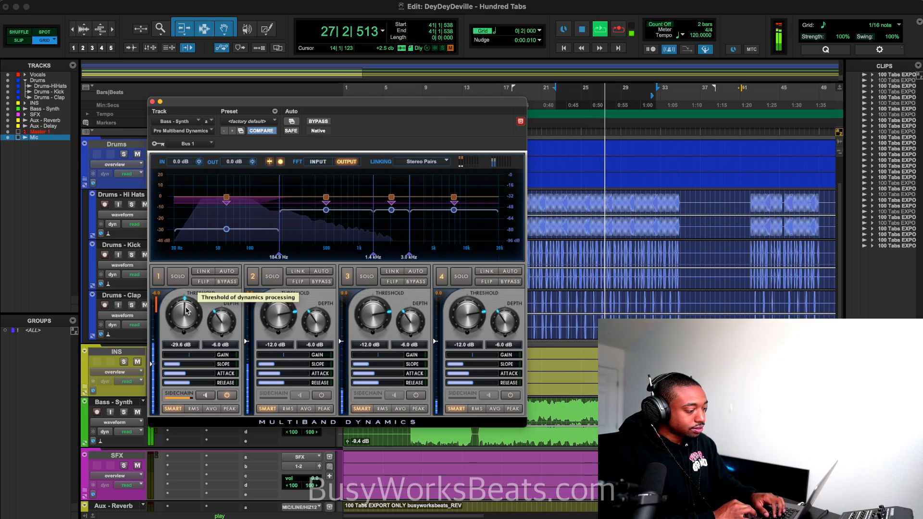
key("space")
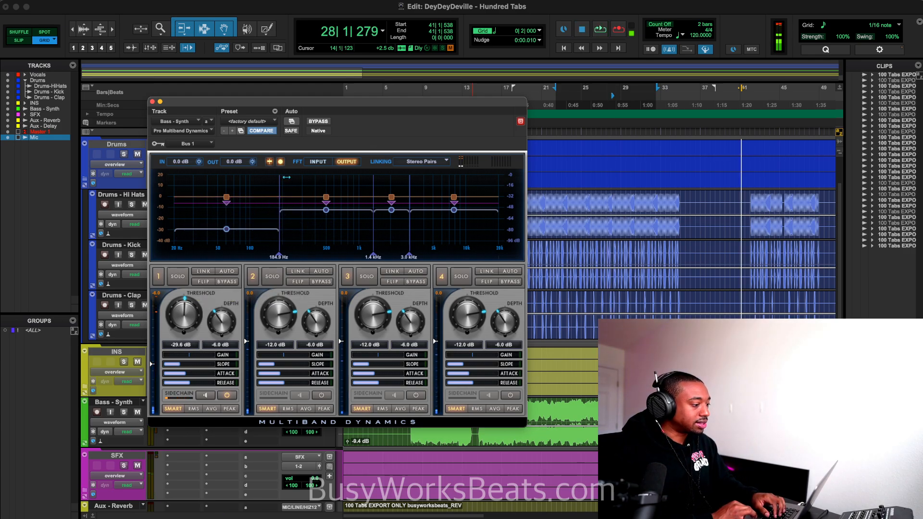
left_click_drag(284, 178, 314, 177)
Try a band 1 threshold of -38.0 dB and depth of -22.6 dB during playback.
key("space")
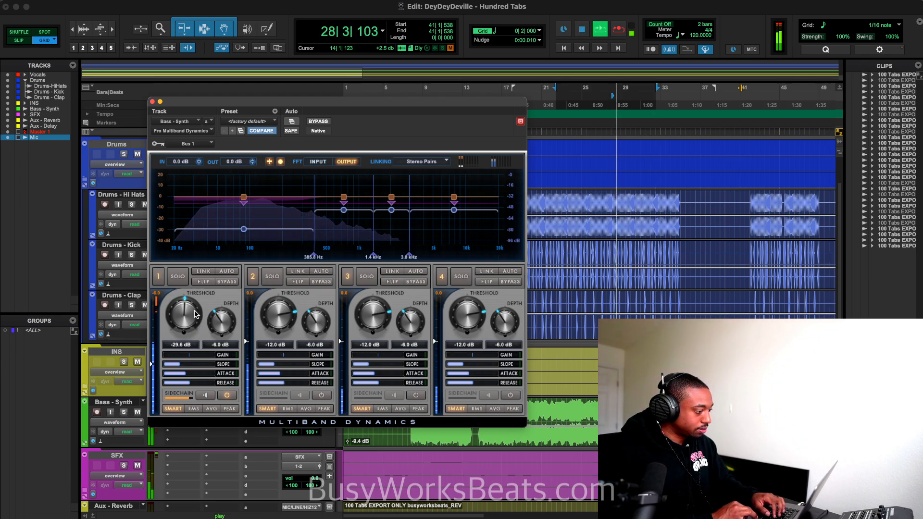
mouse_move(222, 323)
left_mouse_down()
mouse_move(214, 335)
mouse_move(230, 321)
left_mouse_up()
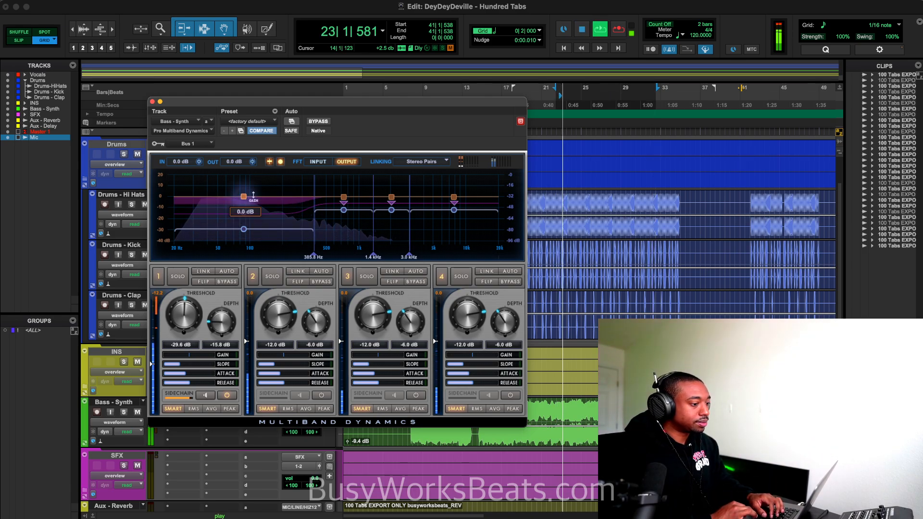
left_click_drag(217, 334, 179, 332)
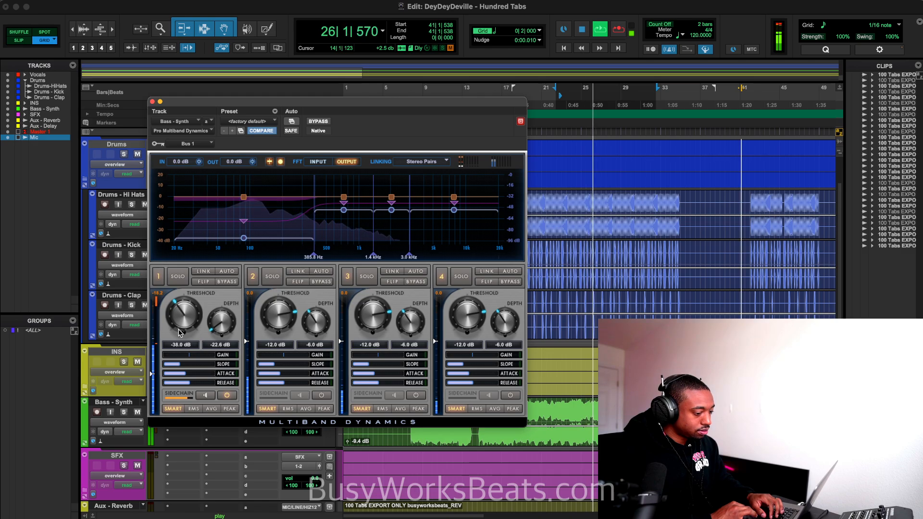
key("space")
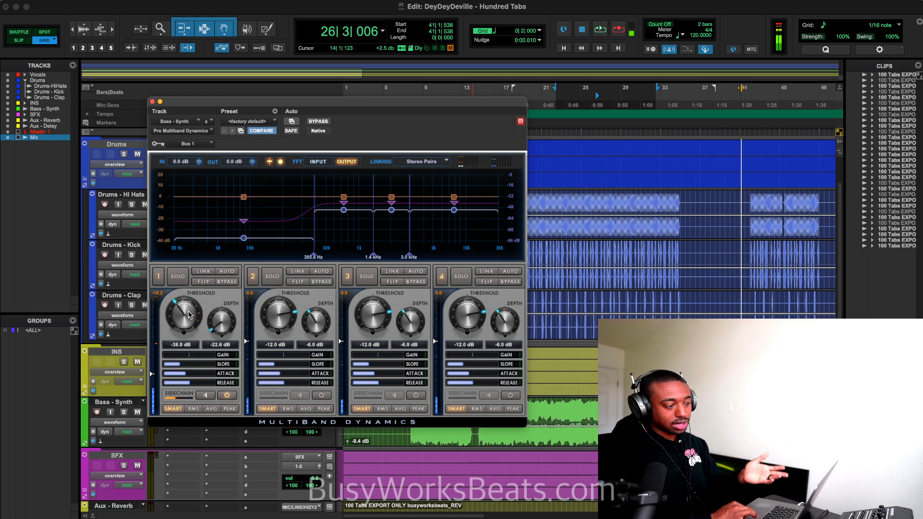
Set band 1's threshold to -29.0 dB and depth to -6.0 dB during playback, and close the Bass - Synth multiband dynamics.
left_click_drag(186, 303, 220, 301)
key("space")
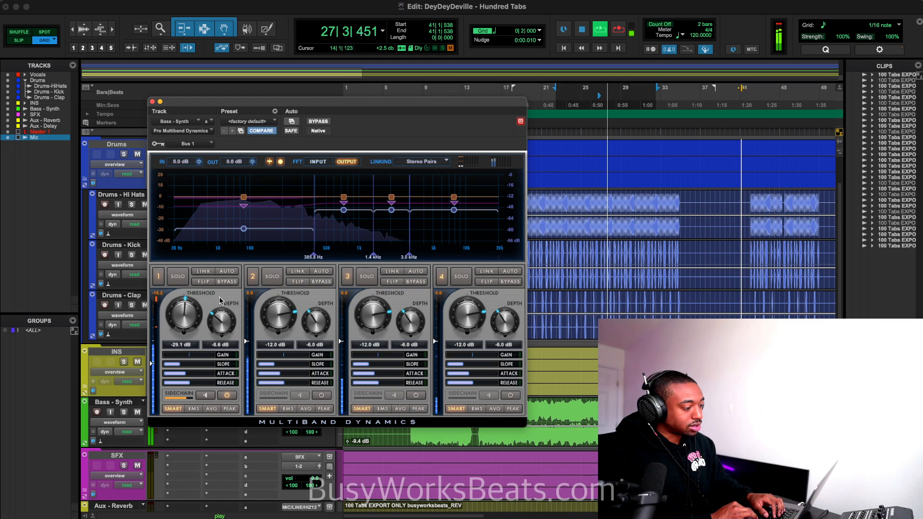
left_click_drag(227, 328, 227, 325)
left_click(220, 344)
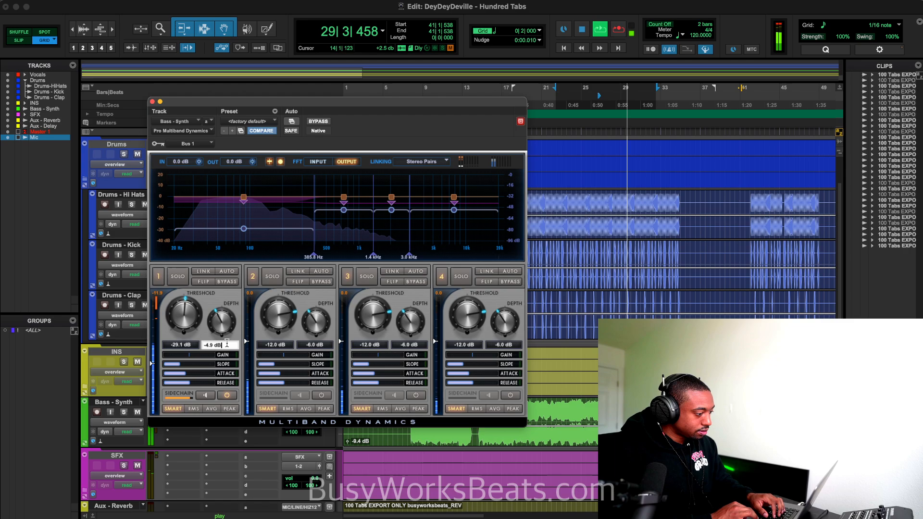
type("-6")
key("Return")
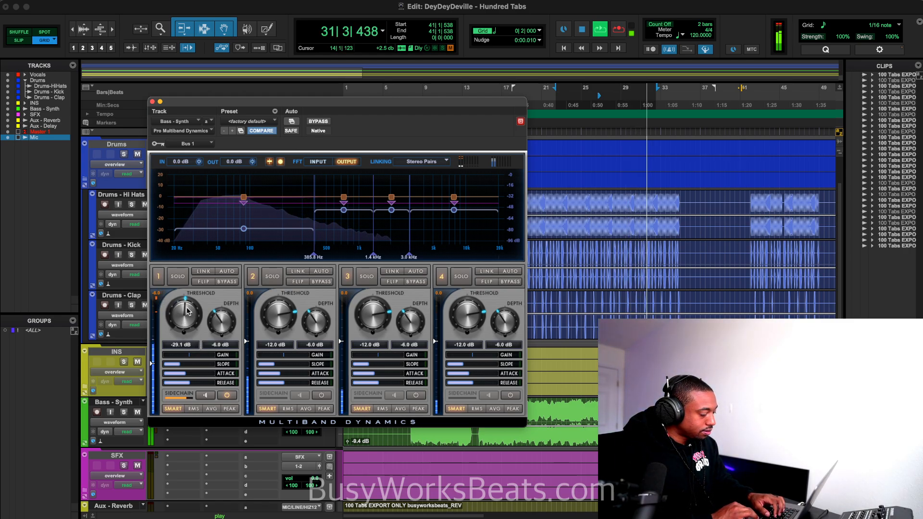
key("1")
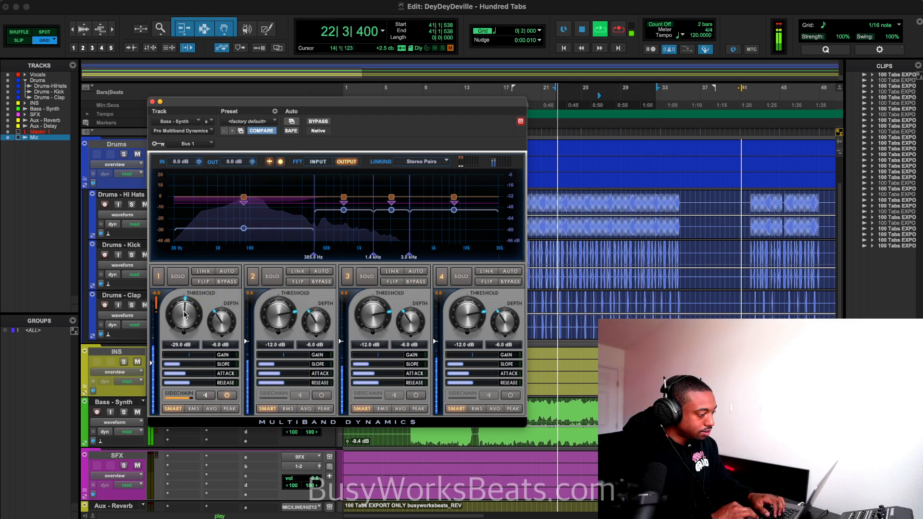
key("space")
key("super+w")
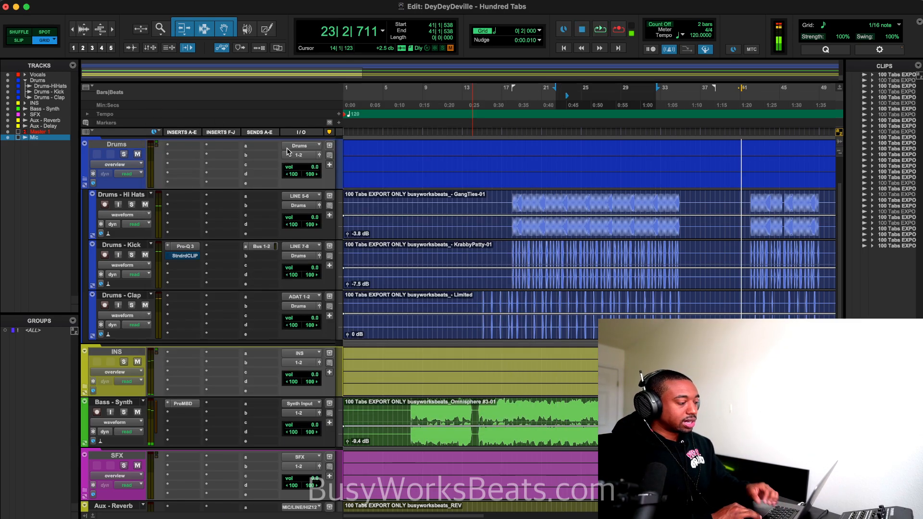
Play the mix from position 22|3|000 to hear the kick against the sidechained bass.
left_click(559, 99)
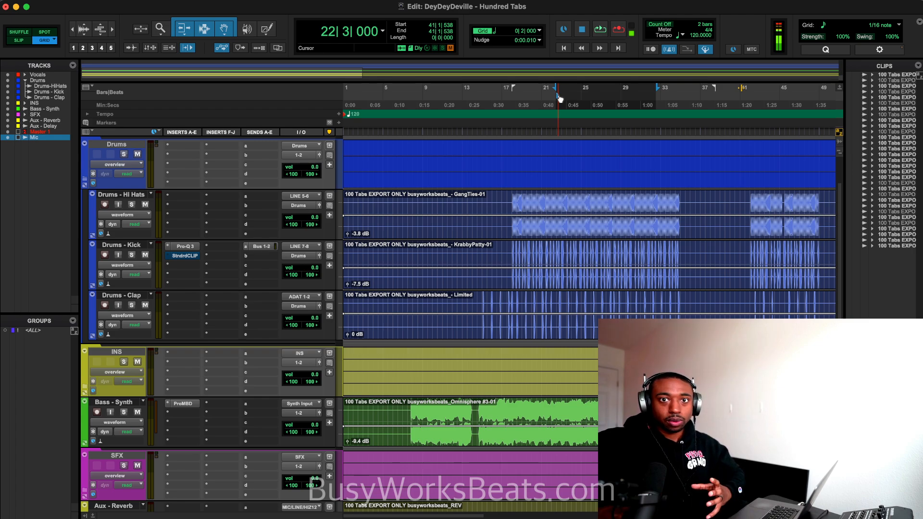
key("space")
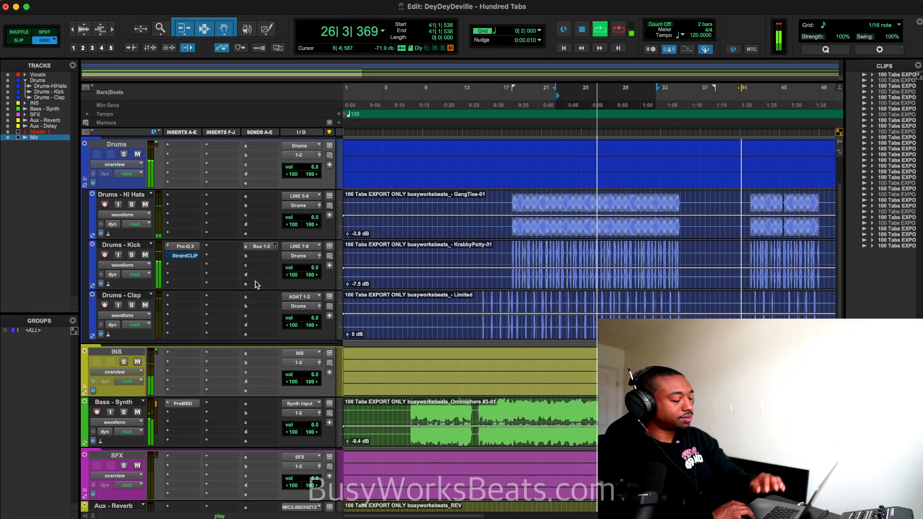
key("space")
Examine the 75 Hz boost and the 285.20 Hz high shelf cut in the Drums - Kick track's Pro-Q 3.
left_click(193, 256)
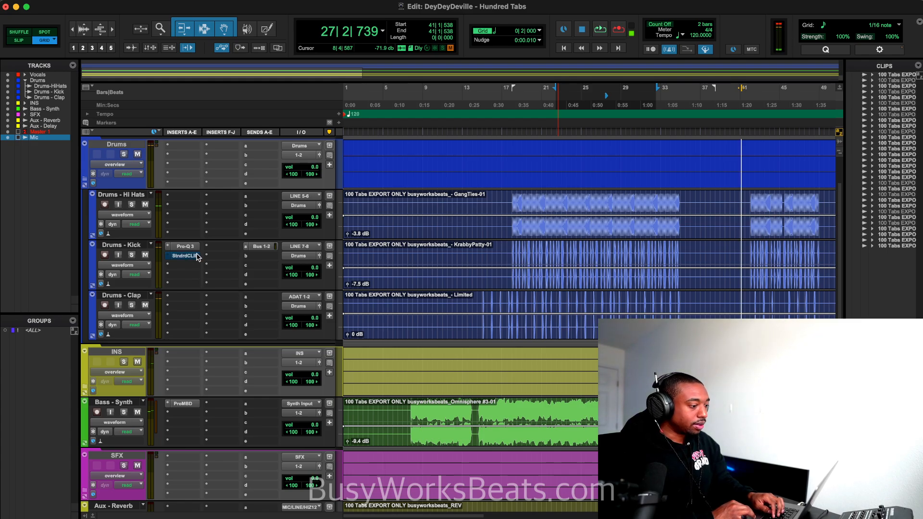
left_click(191, 247)
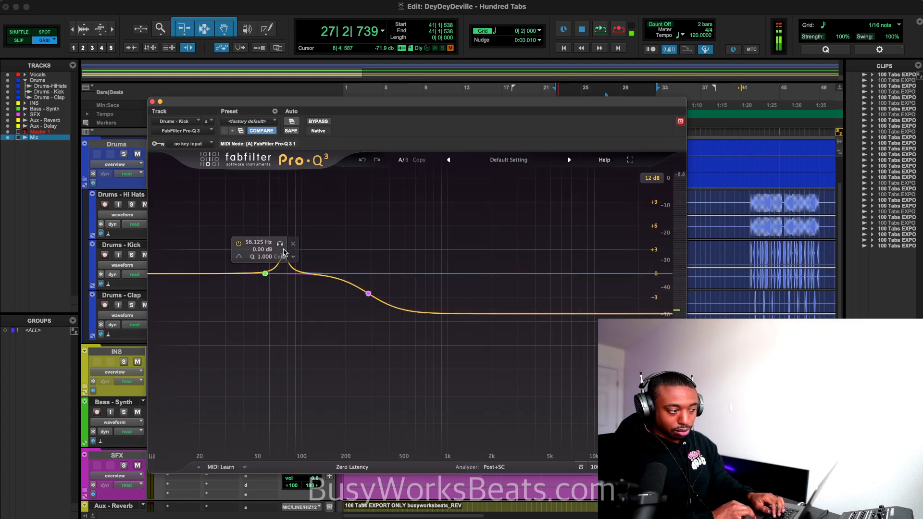
left_click(283, 258)
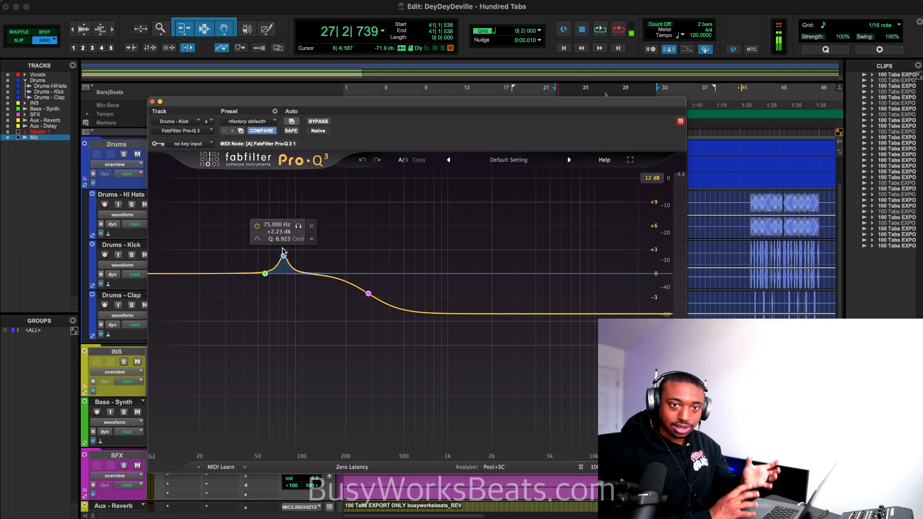
left_click(368, 294)
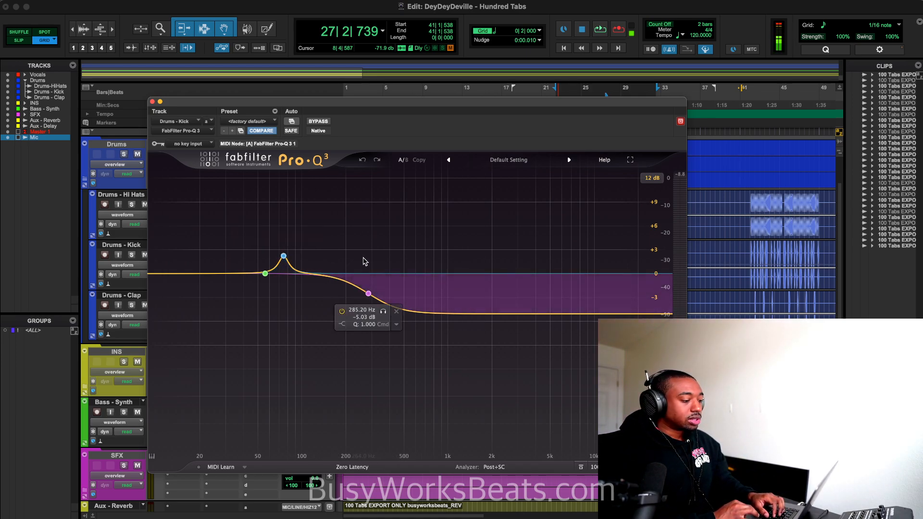
Bypass the 285.20 Hz high shelf in the kick's Pro-Q 3 and compare the sound with and without it during playback.
left_click(341, 314)
key("space")
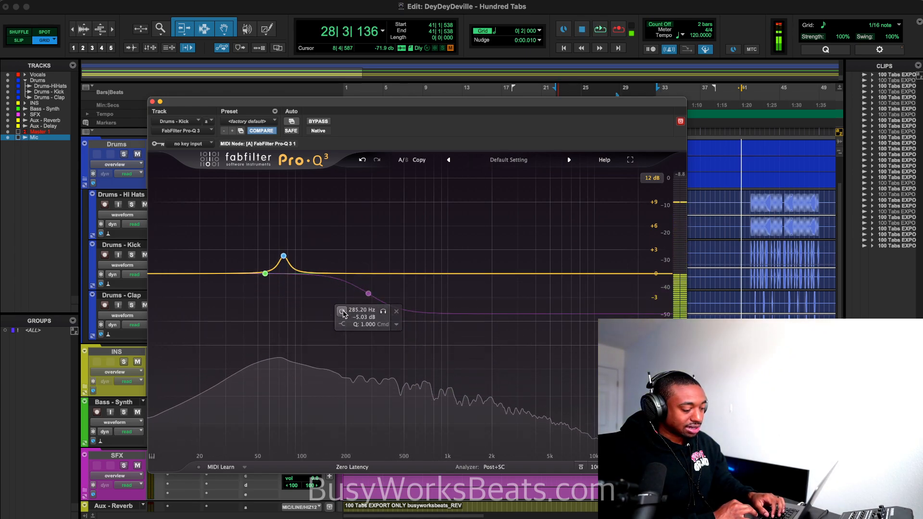
left_click(342, 312)
left_click(342, 313)
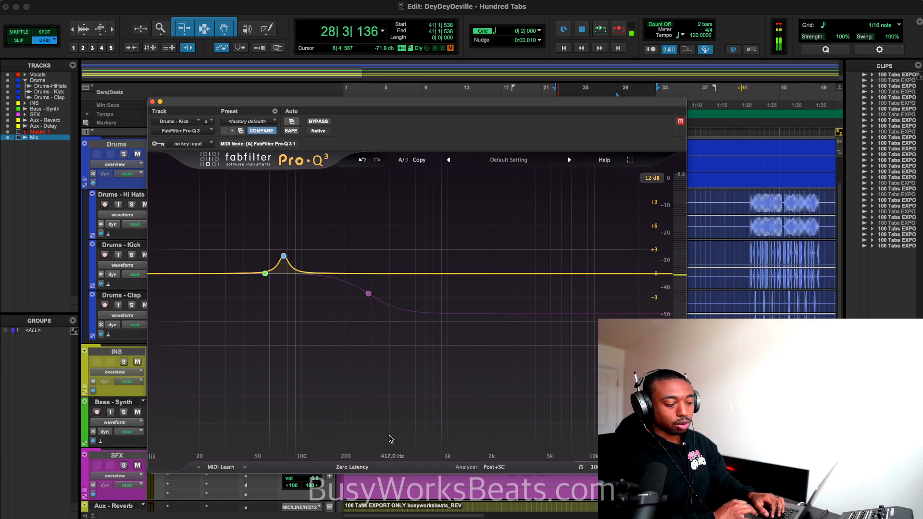
Set the kick's Pro-Q 3 processing mode to Natural Phase.
left_click(352, 467)
left_click(350, 492)
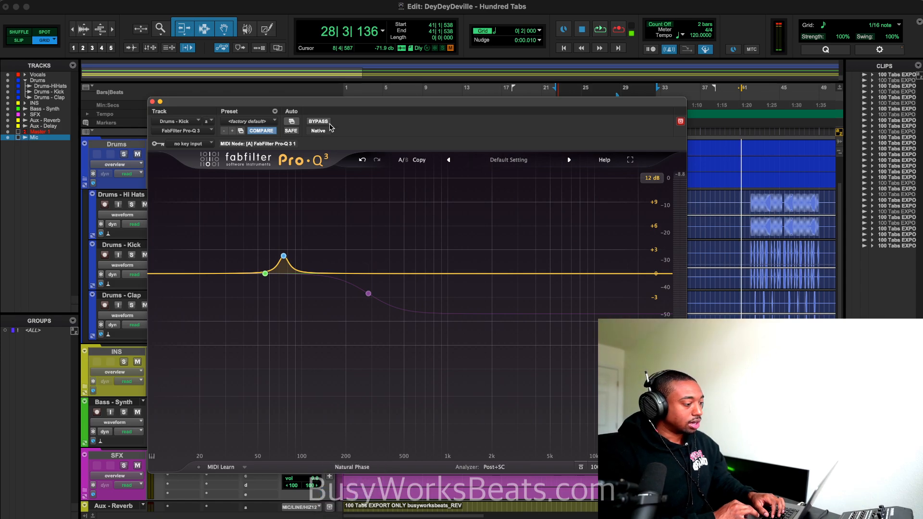
left_click_drag(340, 107, 296, 92)
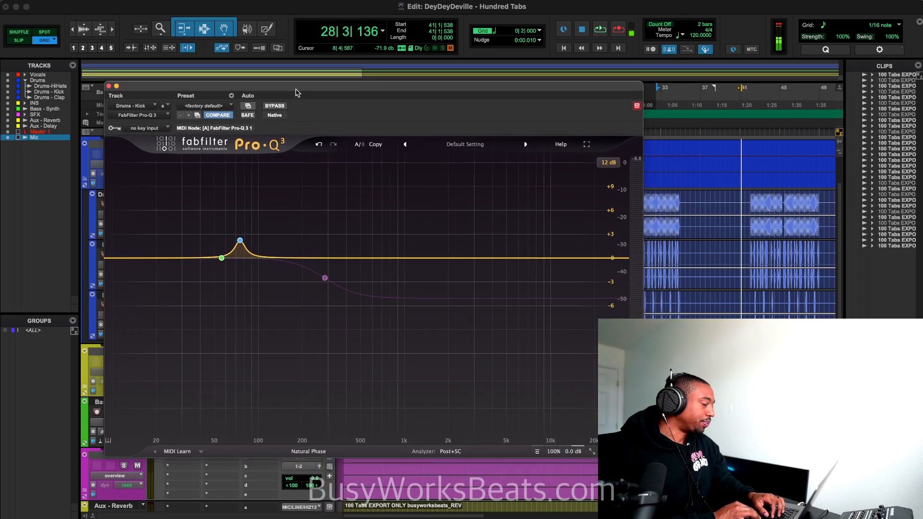
Re-enable the kick's 285.20 Hz high shelf during playback and close its Pro-Q 3.
key("space")
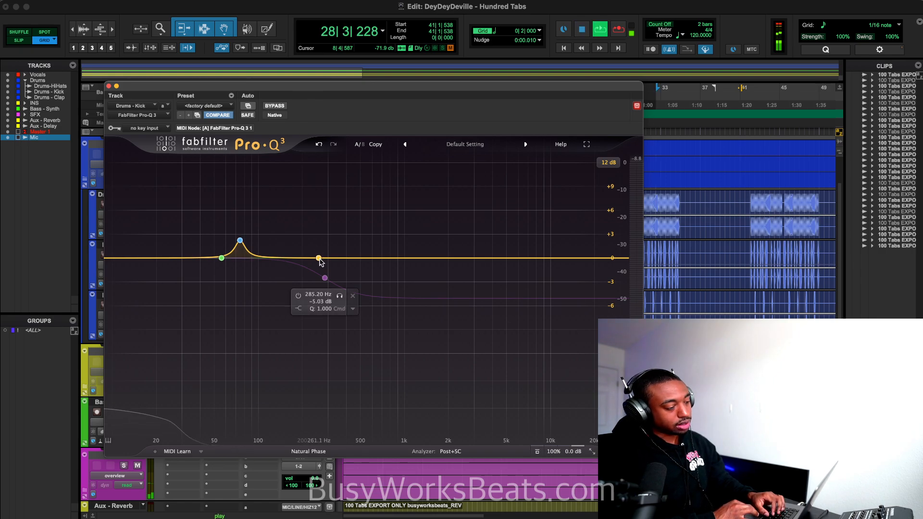
mouse_move(324, 278)
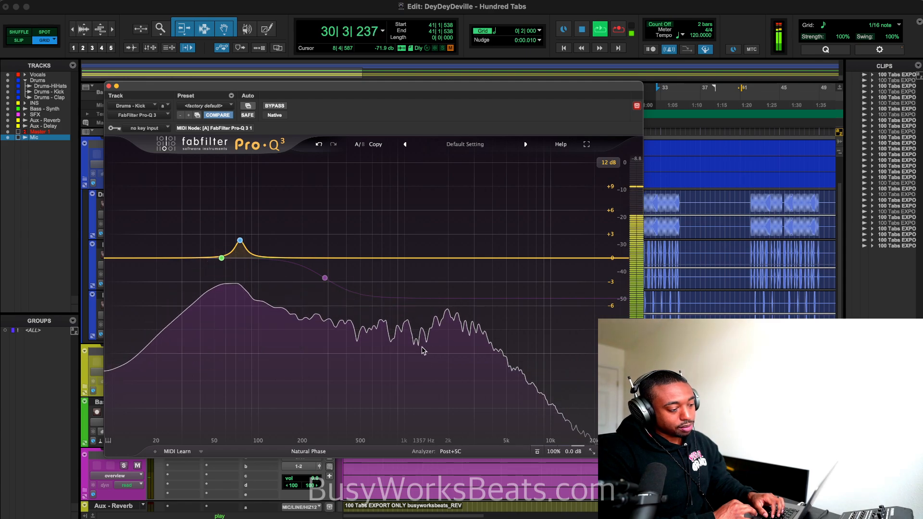
left_click(296, 295)
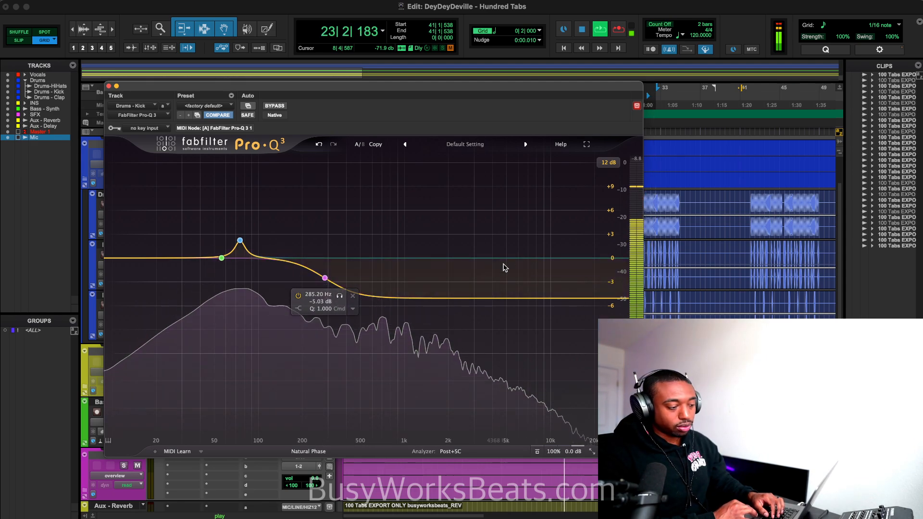
left_click(109, 87)
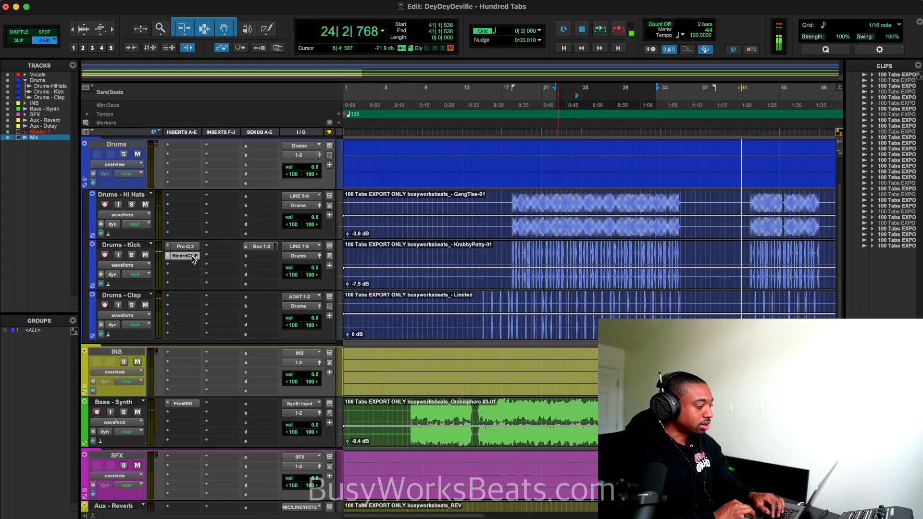
Try a Soft-Clip Saturator amount just above 50 in the Drums - Kick StandardCLIP during playback, and set it back to 13%.
left_click(192, 258)
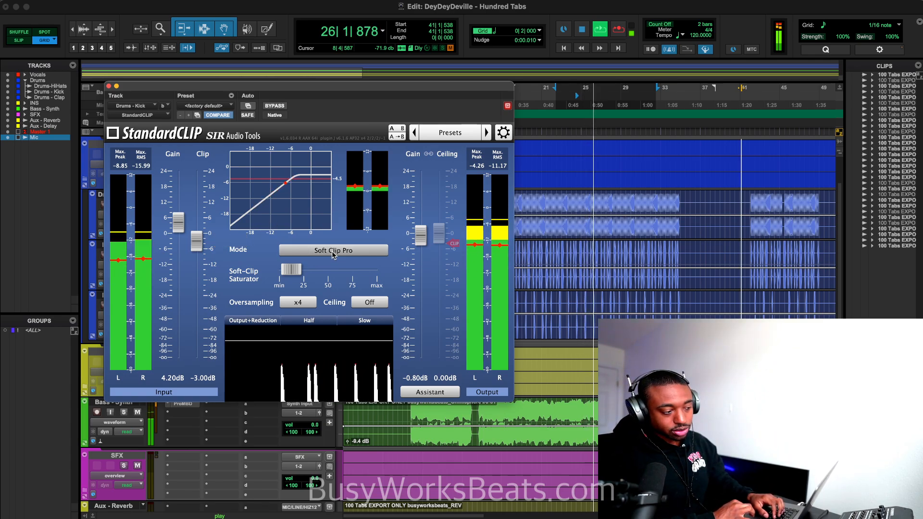
mouse_move(292, 270)
left_click_drag(292, 270, 334, 270)
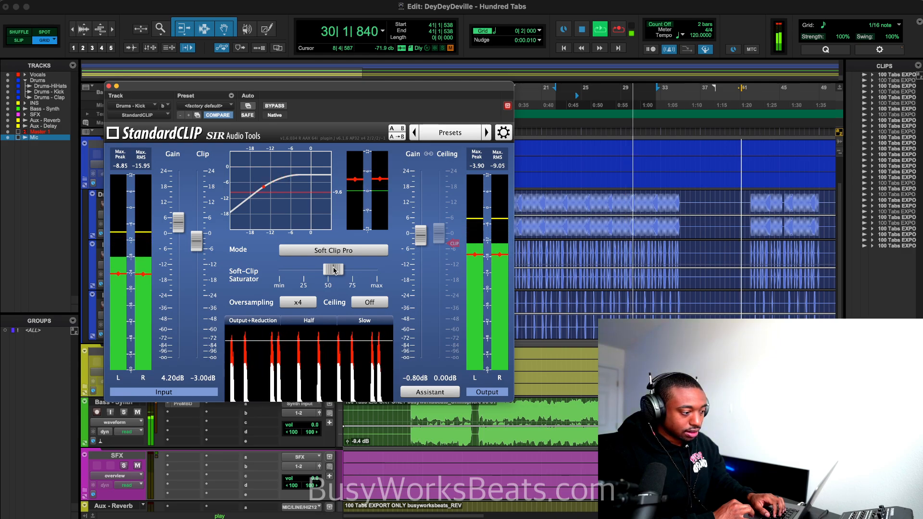
left_click_drag(334, 270, 293, 271)
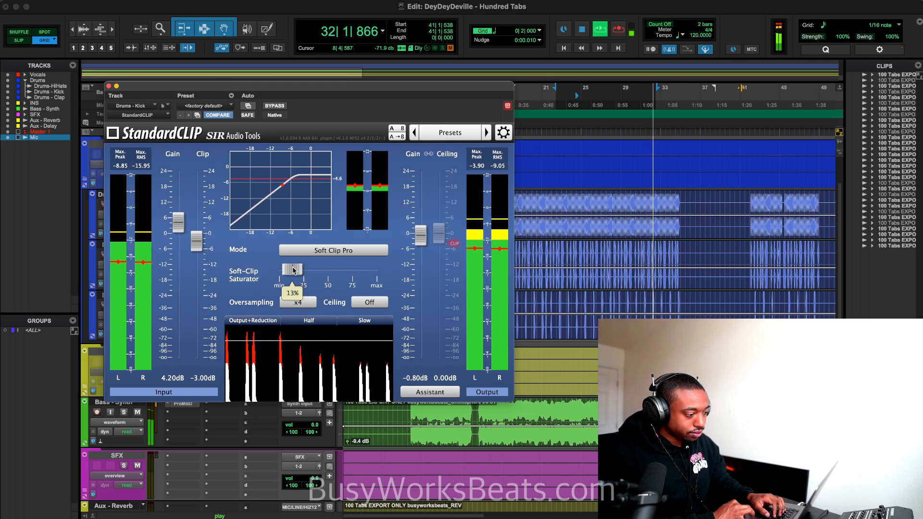
left_click(108, 86)
key("space")
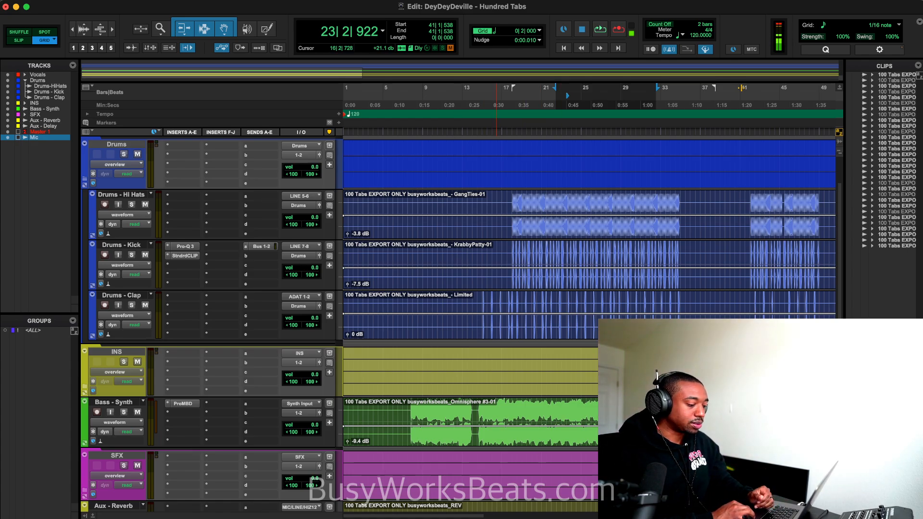
key("super+Tab")
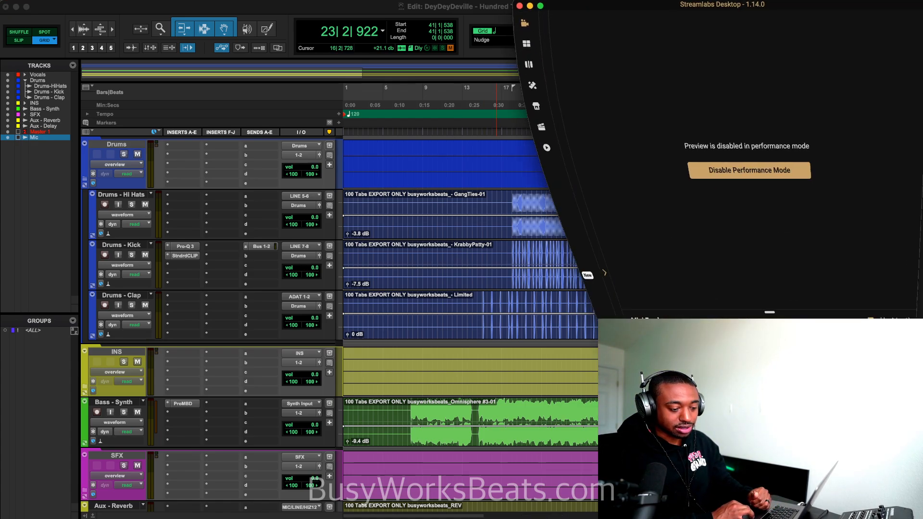